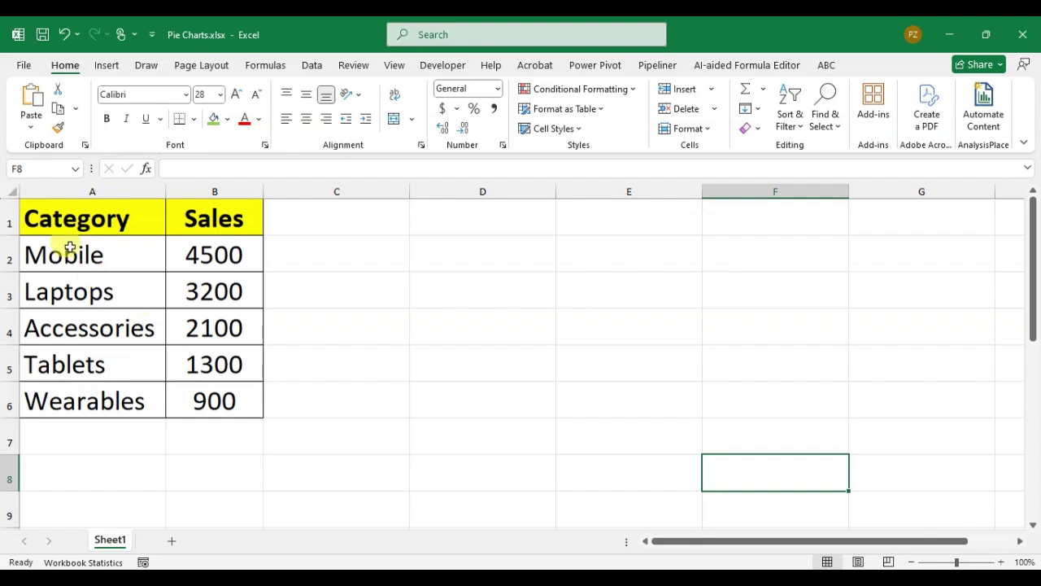
# Insert a 2-D pie chart from the Category and Sales data in A1:B6
pyautogui.moveTo(47, 221); pyautogui.dragTo(208, 403)
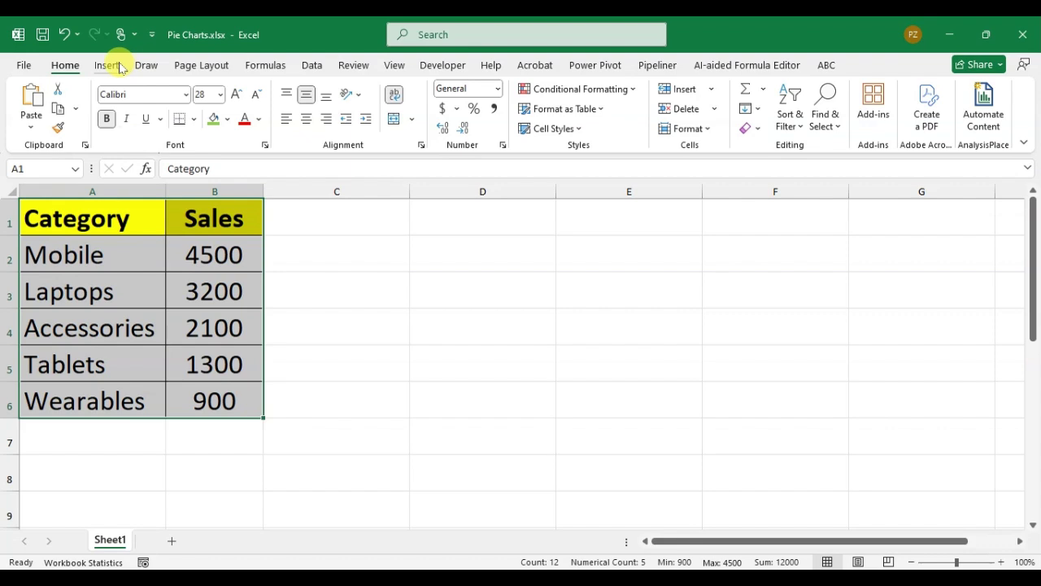
pyautogui.click(108, 65)
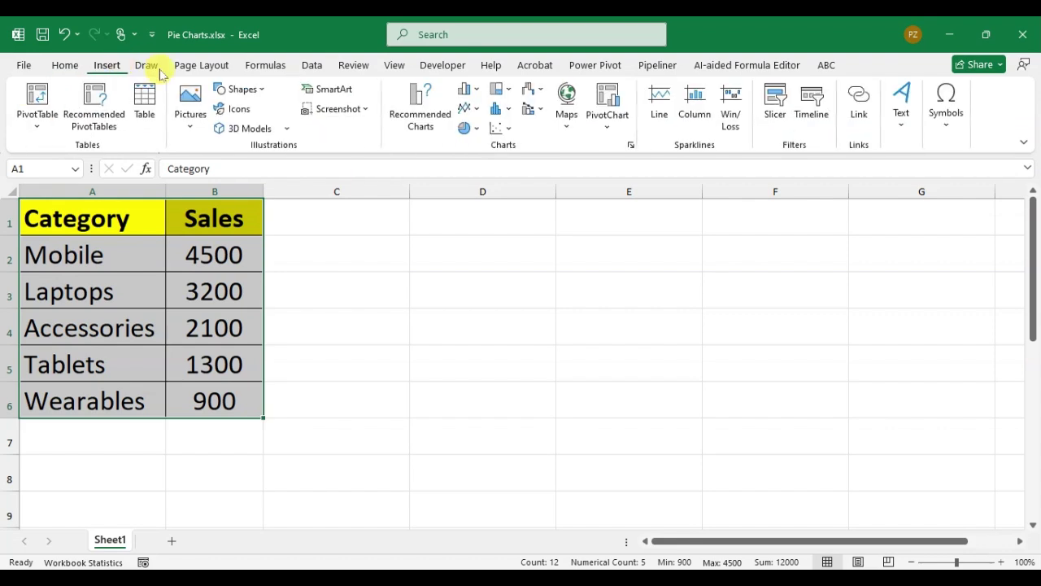
pyautogui.click(467, 127)
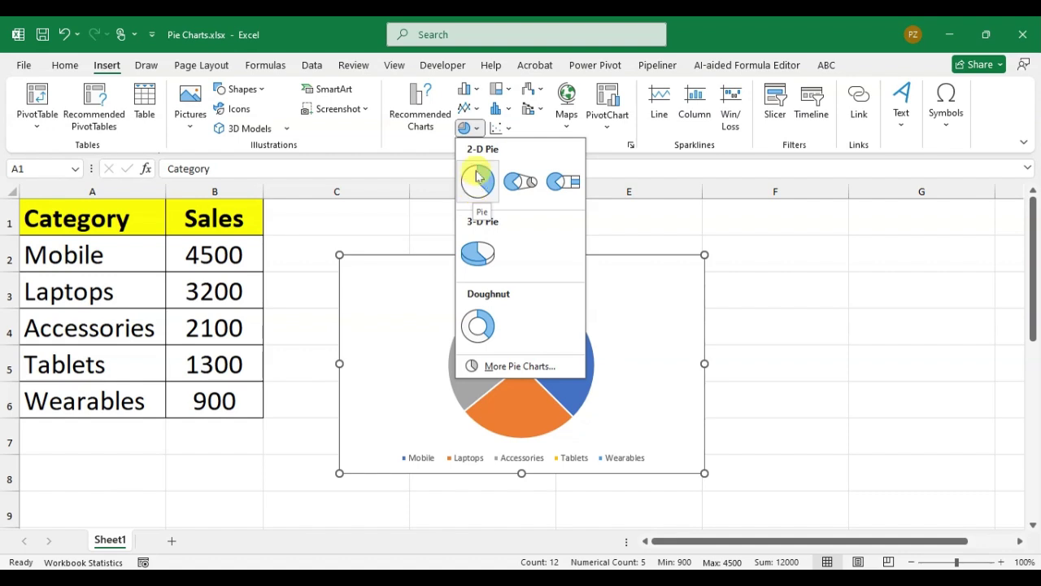
pyautogui.click(477, 176)
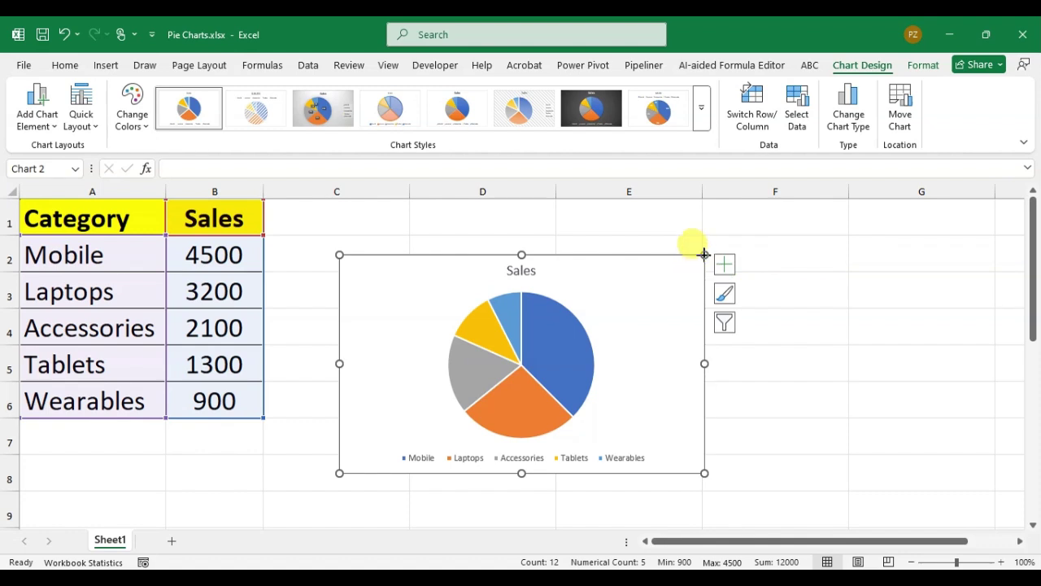
# Enlarge the pie chart to about 10.13 cm high and 23.23 cm wide, filling the area beside the data table
pyautogui.moveTo(705, 255); pyautogui.dragTo(941, 210)
pyautogui.moveTo(338, 474); pyautogui.dragTo(274, 501)
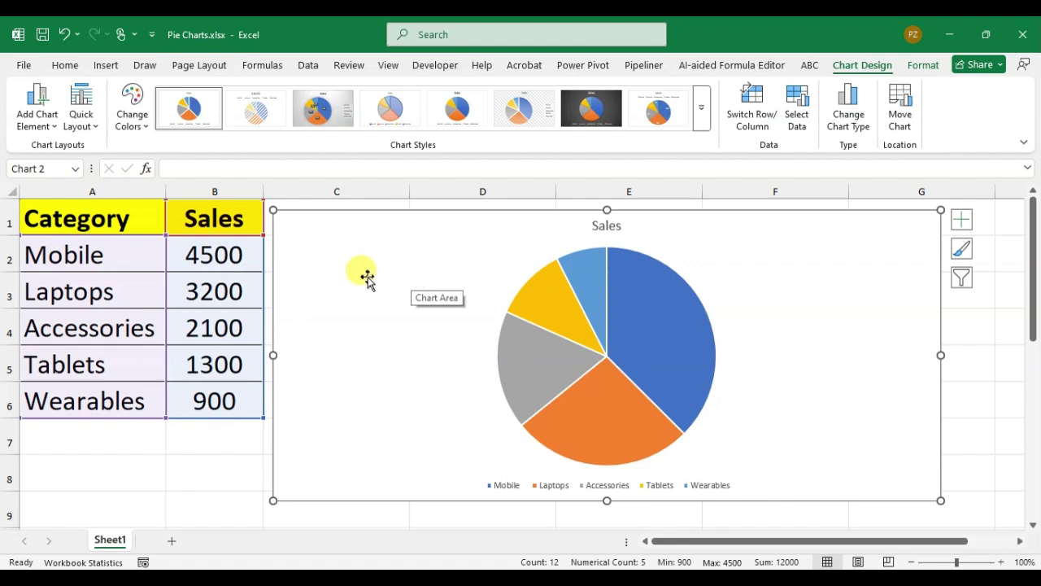
pyautogui.moveTo(582, 345)
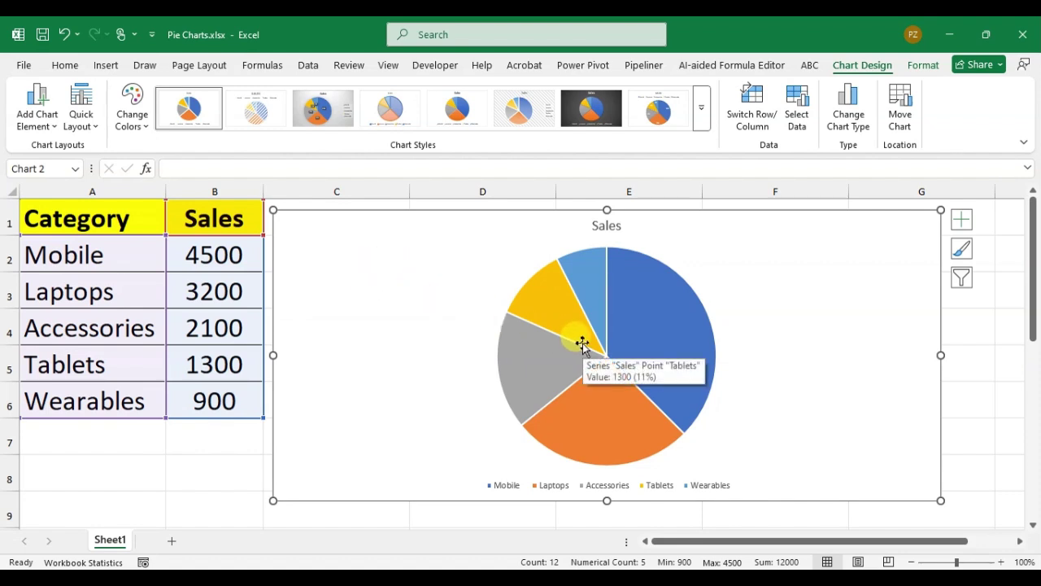
pyautogui.moveTo(623, 324)
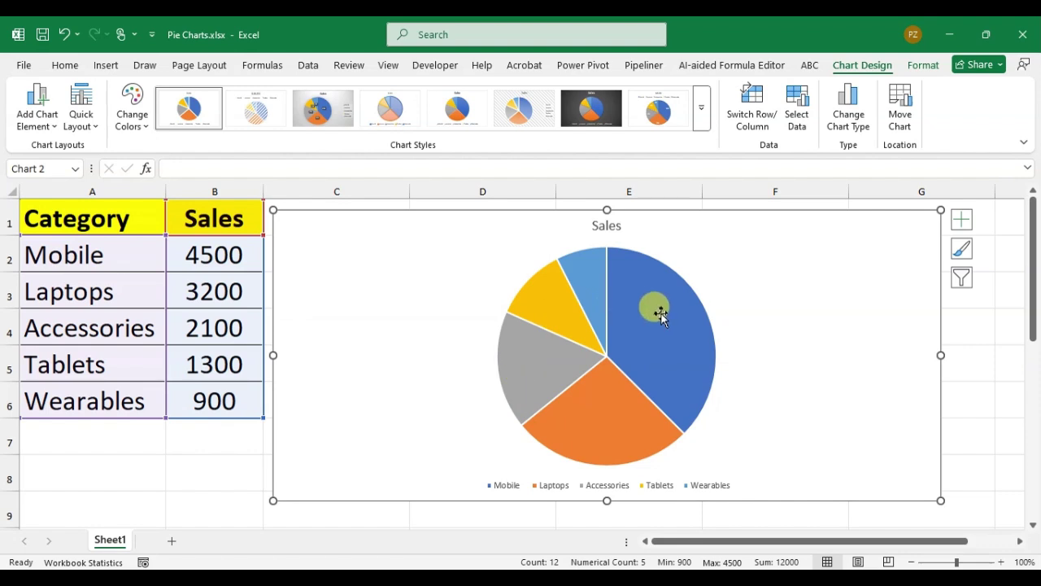
pyautogui.moveTo(556, 359)
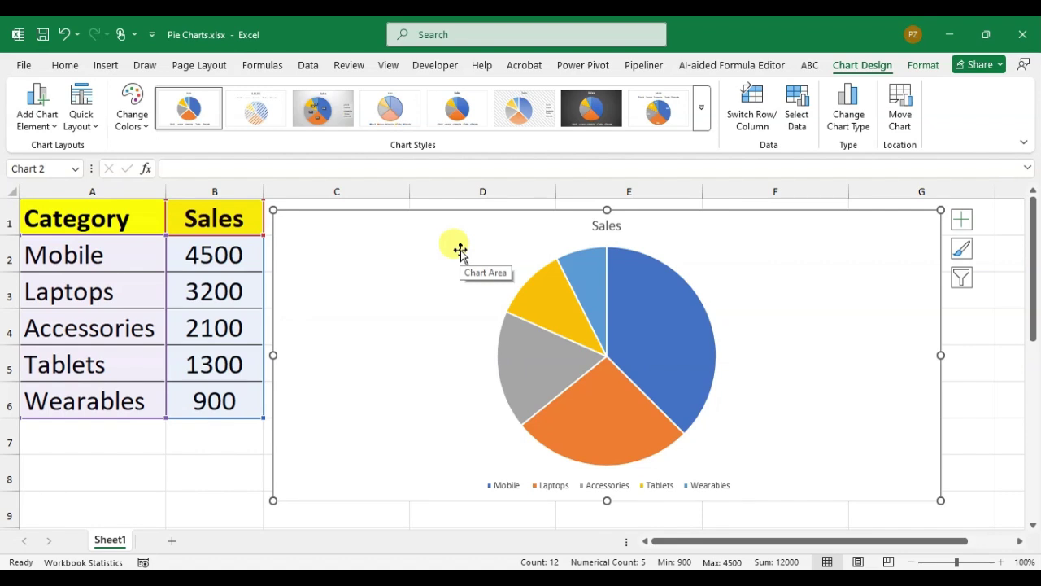
# Fill the chart area with the standard orange-gold color
pyautogui.click(924, 65)
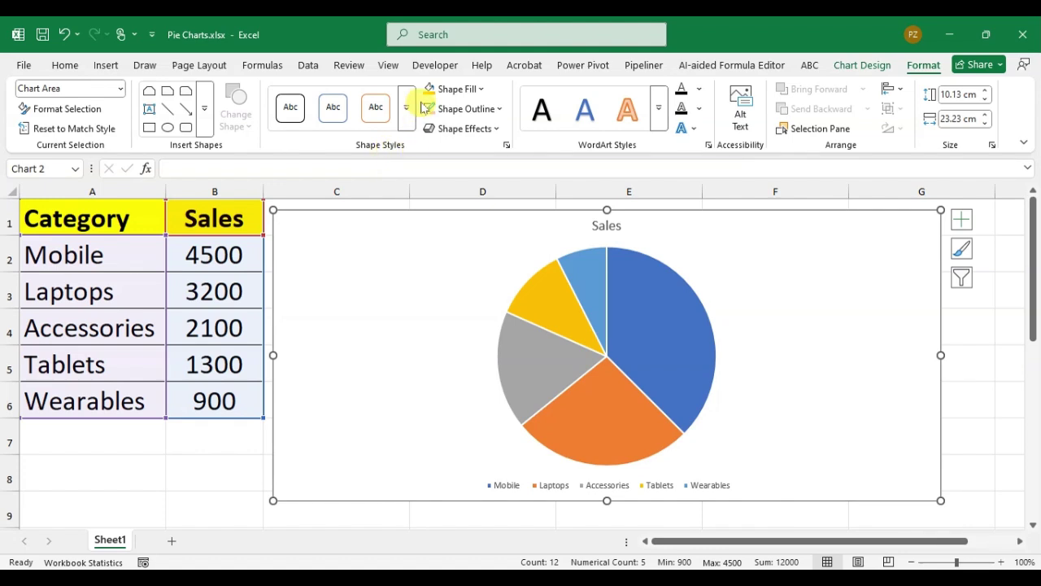
pyautogui.click(481, 91)
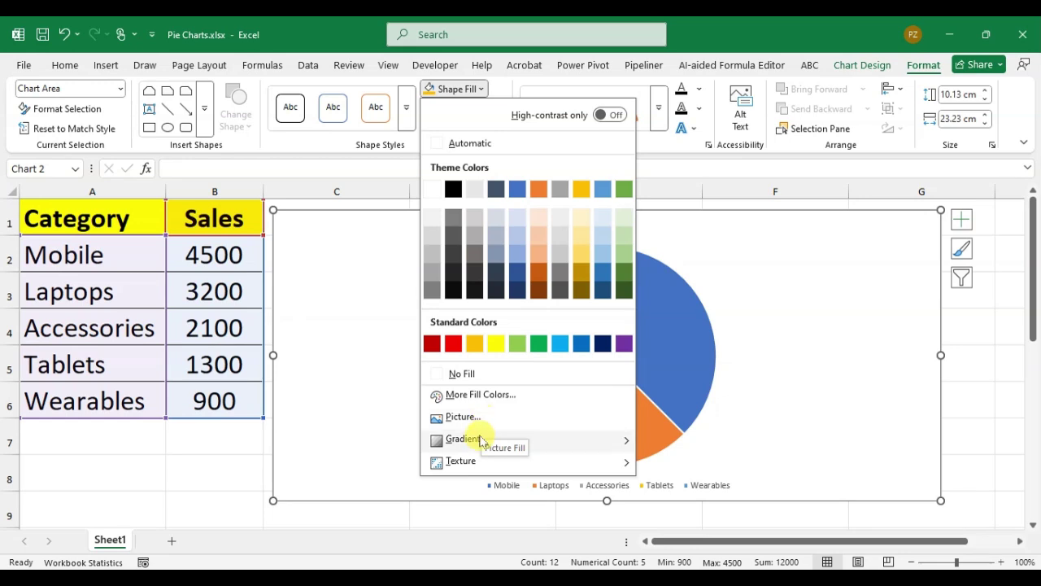
pyautogui.moveTo(471, 438)
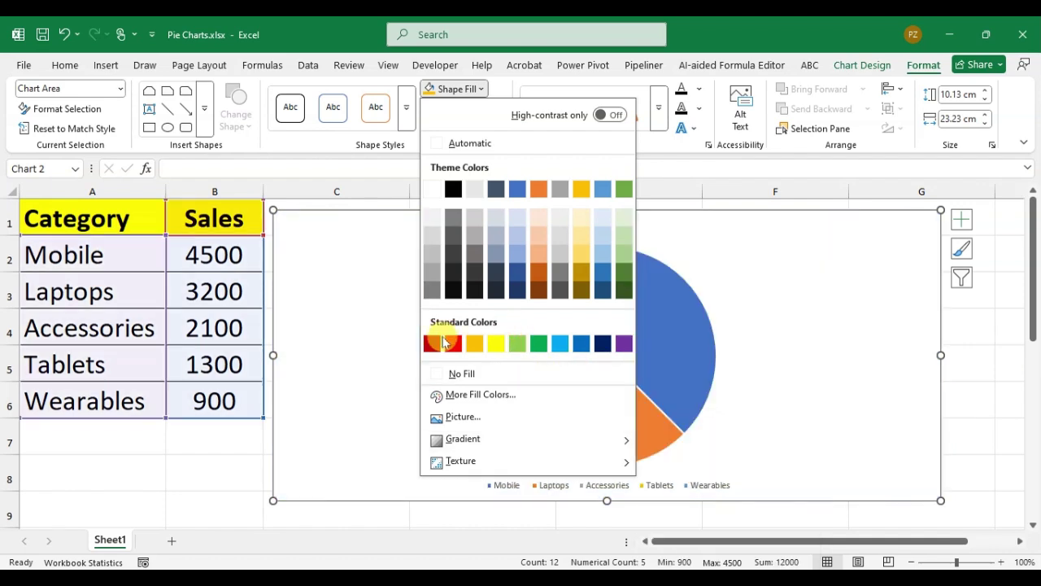
pyautogui.click(475, 343)
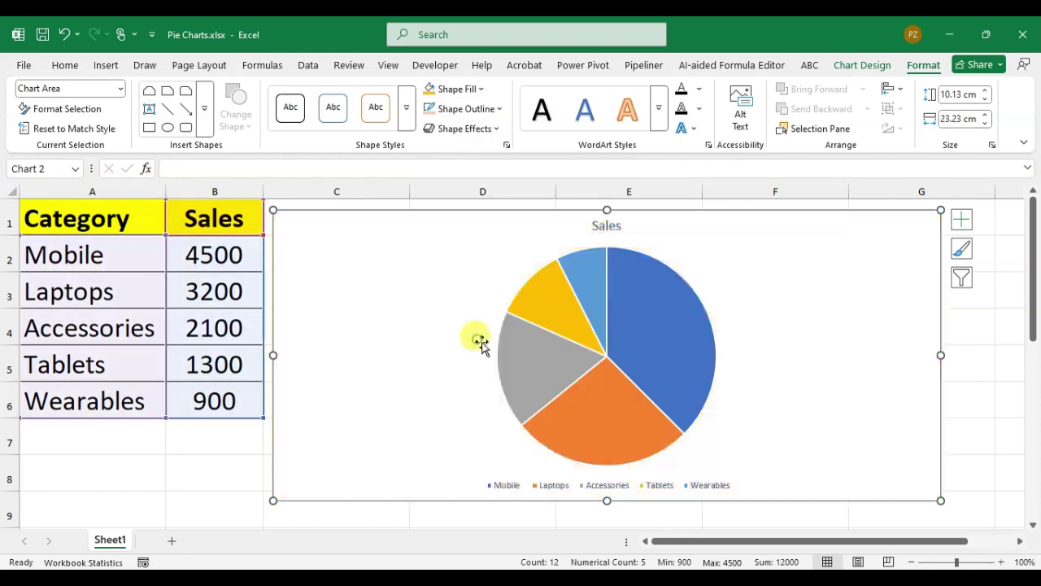
# Fill the chart area with the dark purple texture
pyautogui.click(476, 92)
pyautogui.moveTo(574, 440)
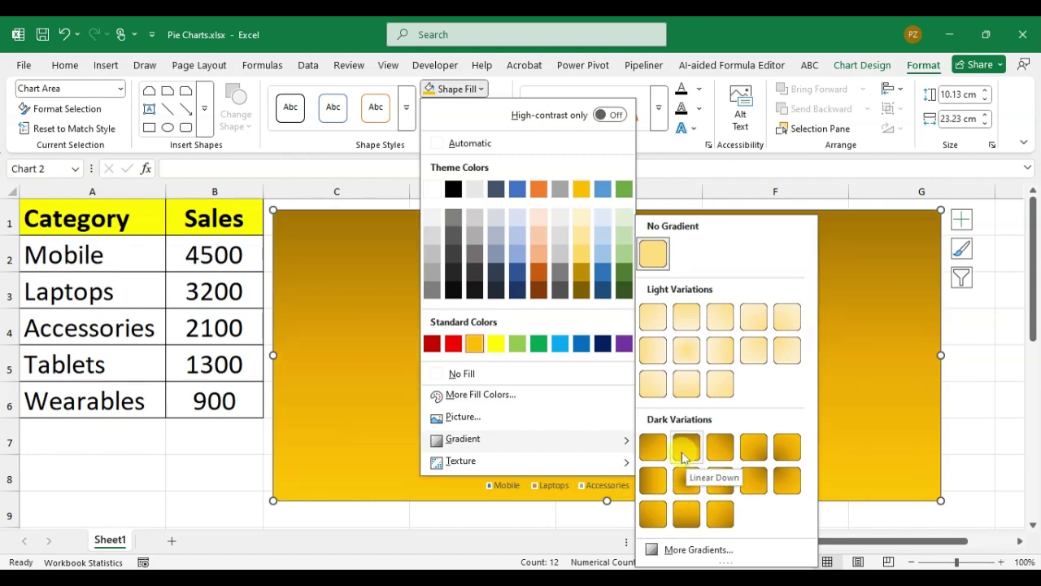
pyautogui.moveTo(573, 462)
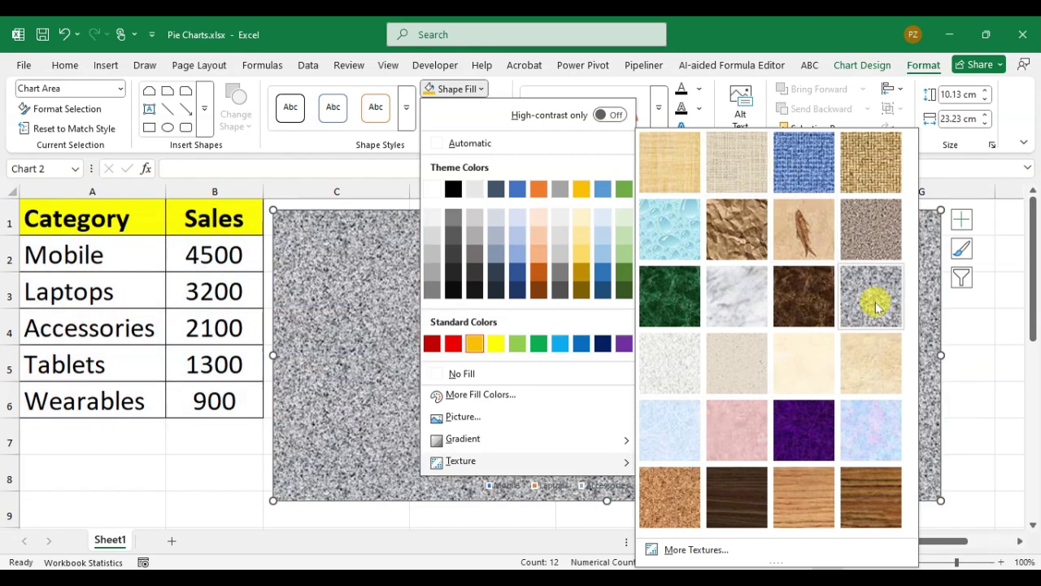
pyautogui.click(800, 431)
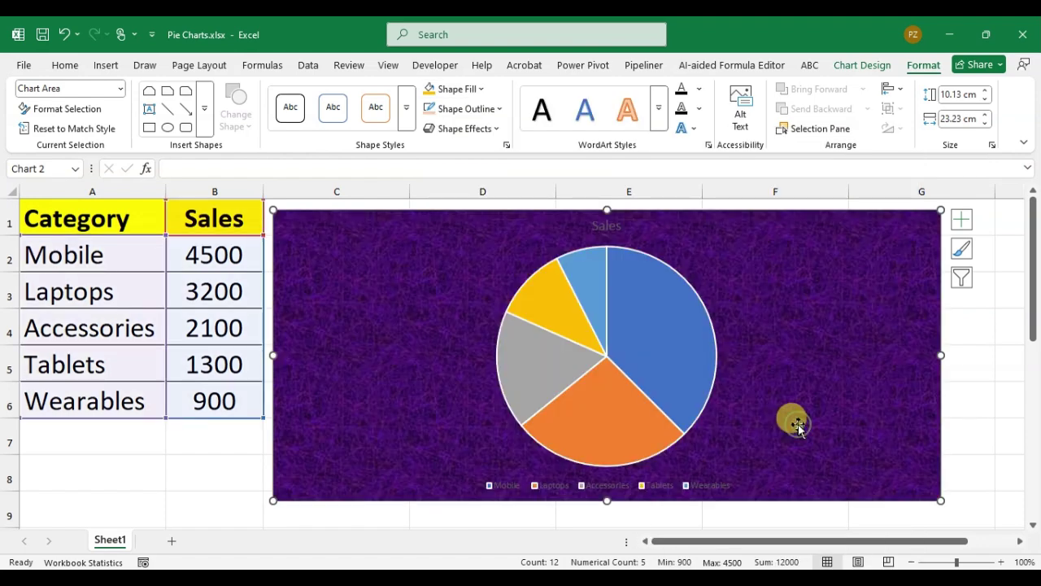
# Fill the chart area with the dark-variation blue gradient that radiates from the center
pyautogui.click(468, 89)
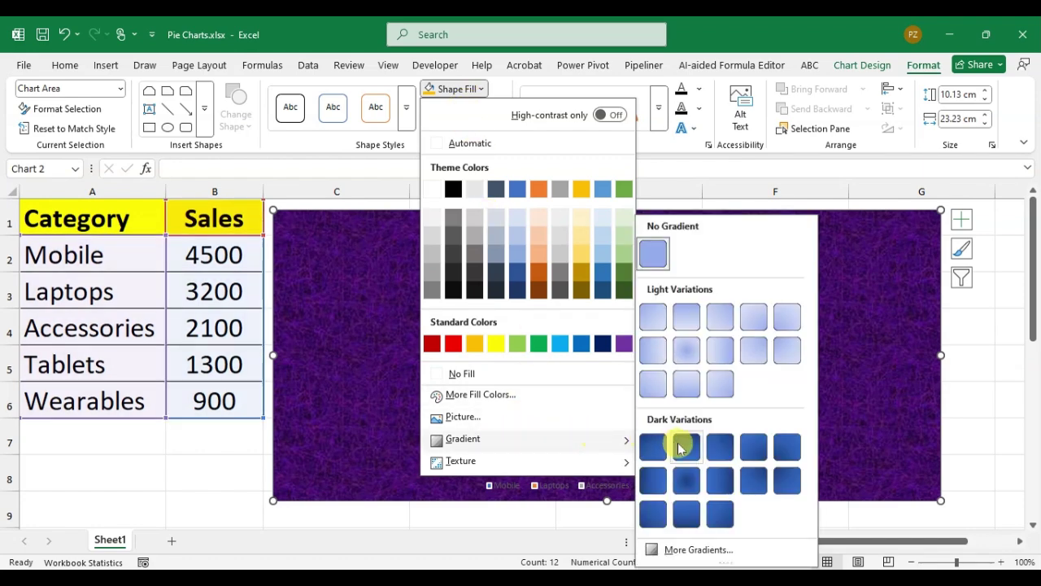
pyautogui.click(686, 482)
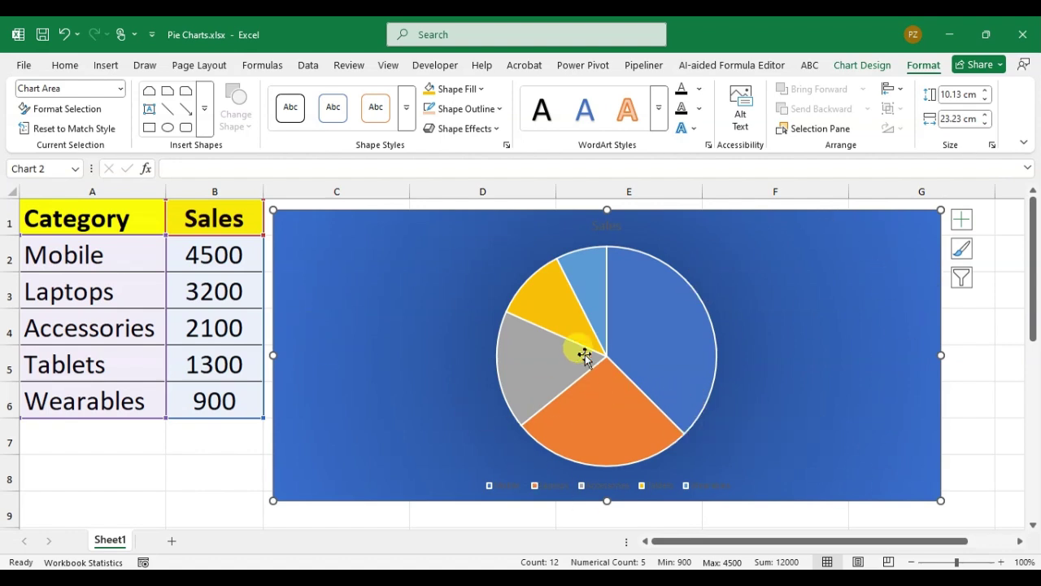
# Recolor the pie slices with the monochromatic gold palette that runs from dark to light
pyautogui.click(616, 346)
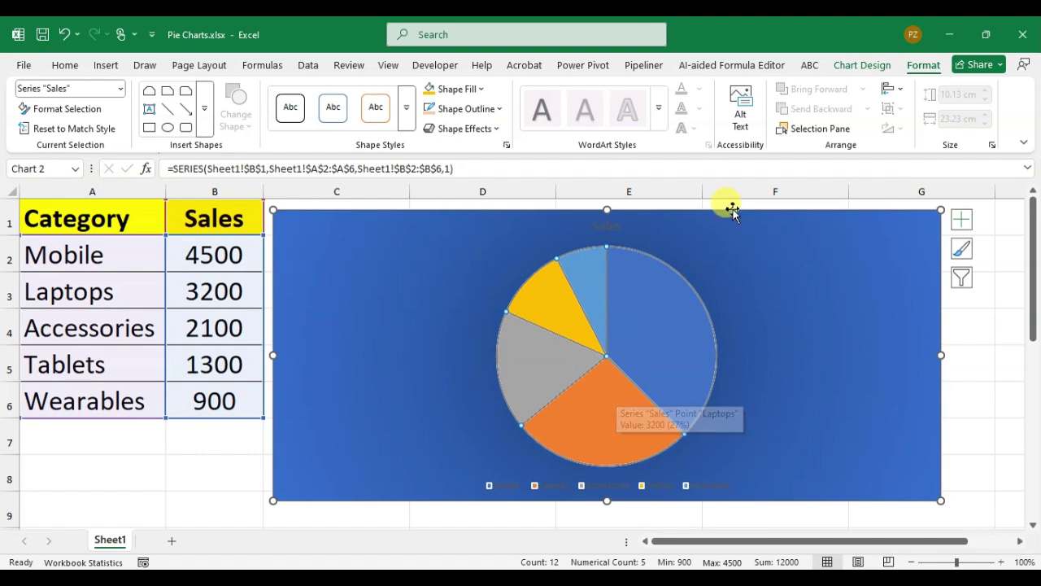
pyautogui.click(859, 67)
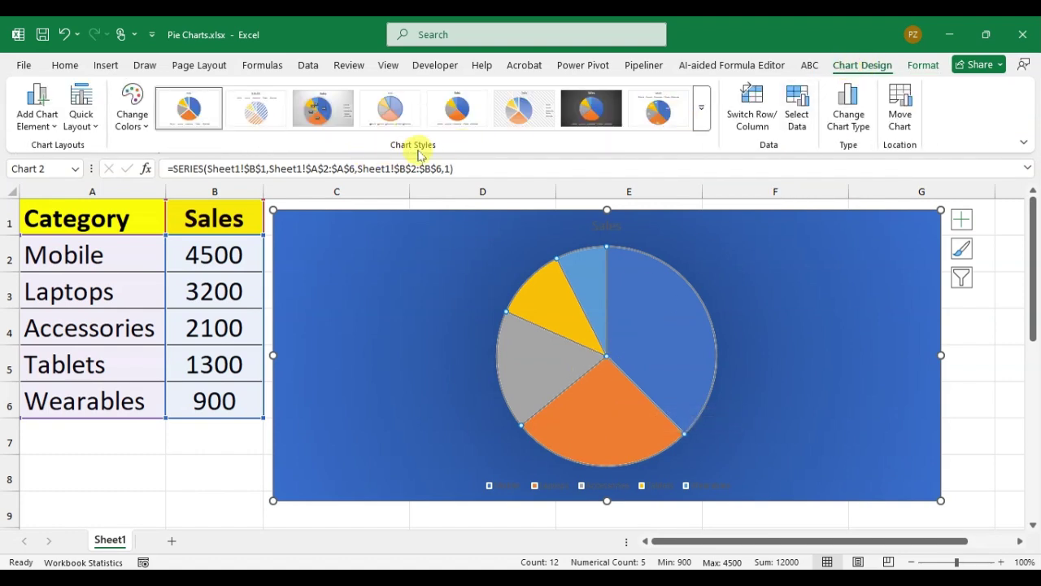
pyautogui.click(133, 121)
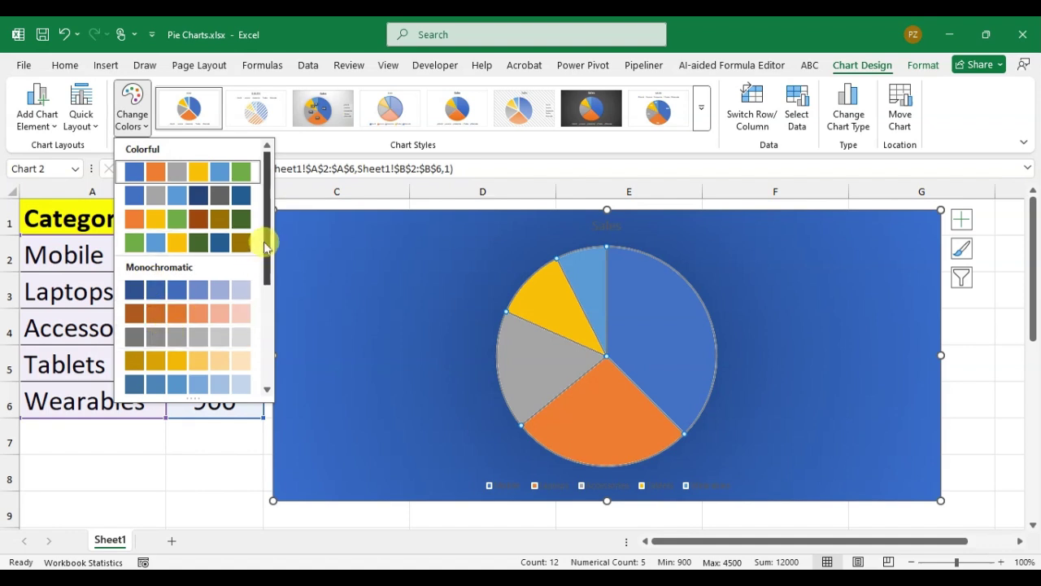
pyautogui.scroll(-3, 269, 242)
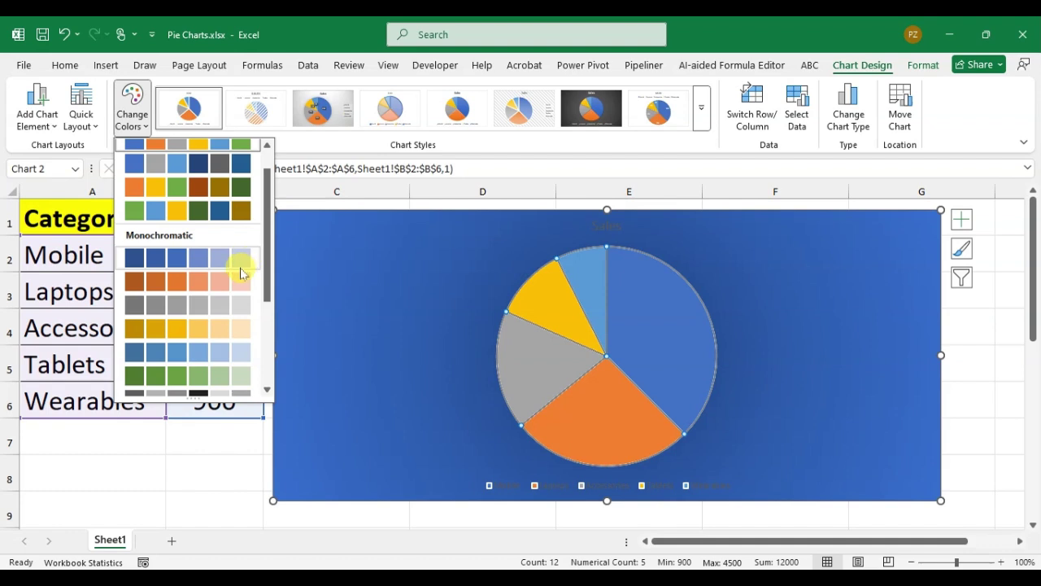
pyautogui.moveTo(268, 257); pyautogui.dragTo(268, 332)
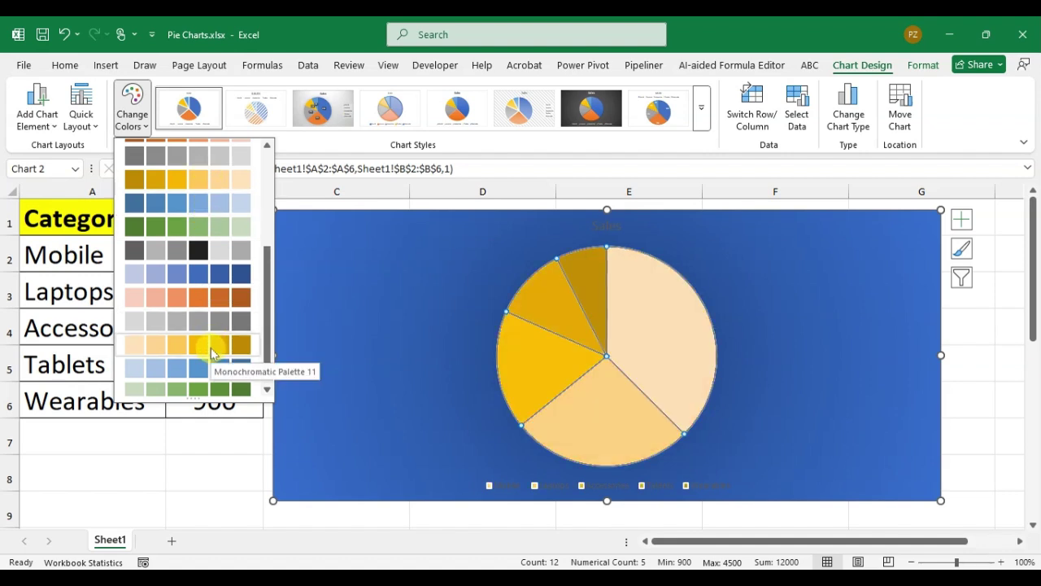
pyautogui.scroll(3, 210, 350)
pyautogui.scroll(2, 192, 203)
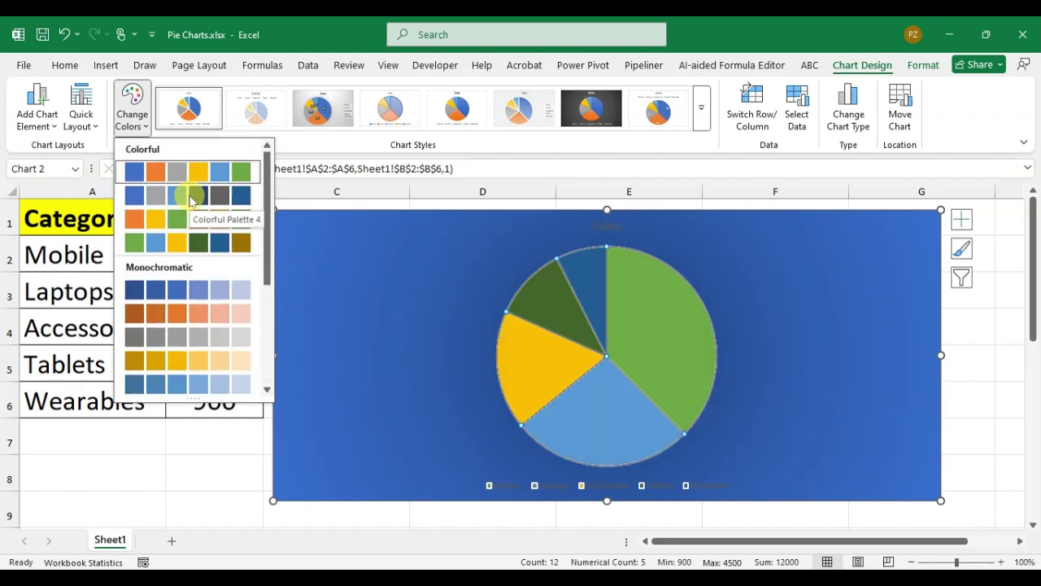
pyautogui.click(155, 361)
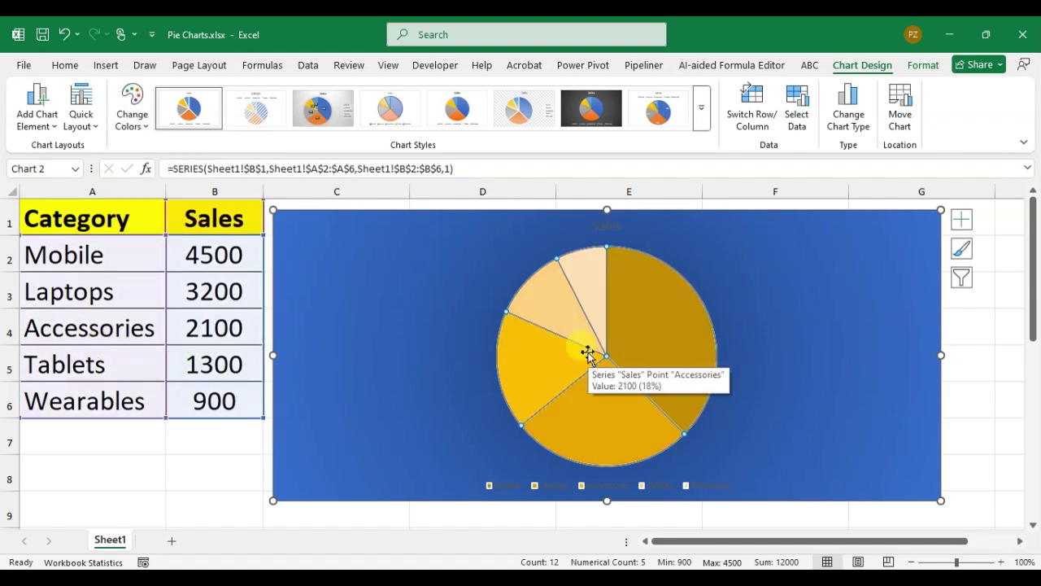
pyautogui.press('Escape')
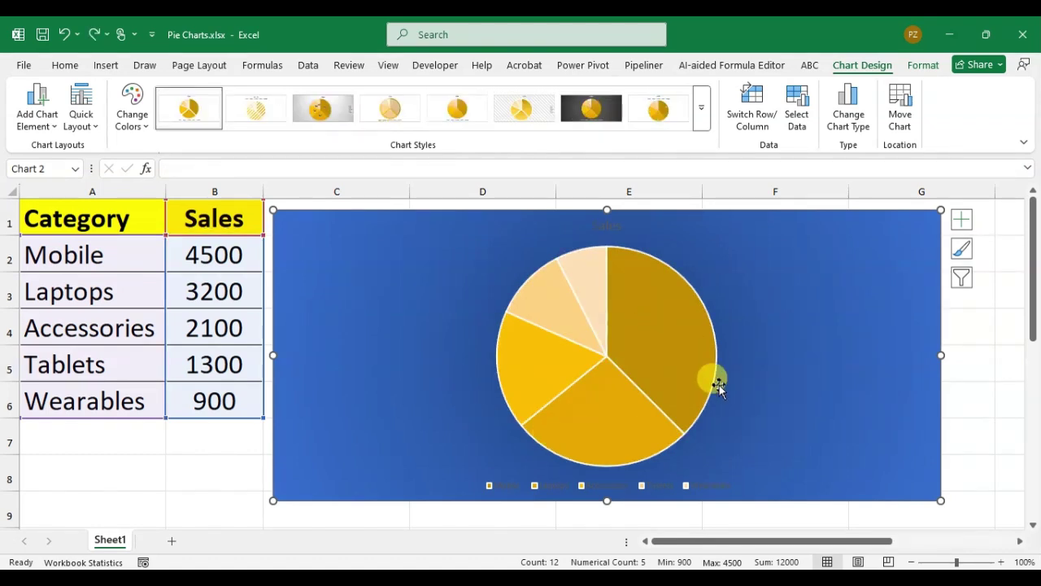
# Give all pie slices of the Sales series a standard yellow outline
pyautogui.click(606, 356)
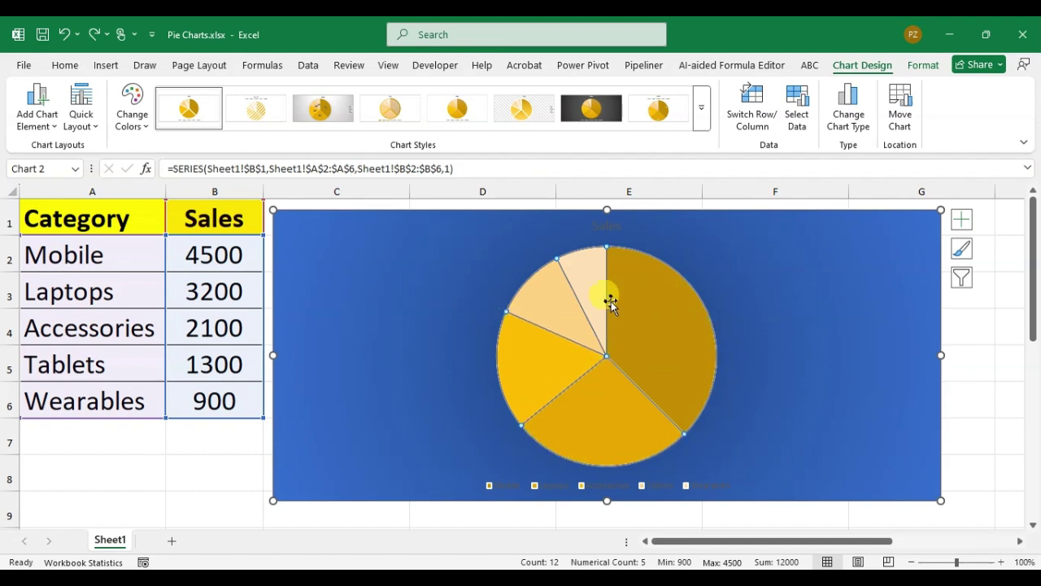
pyautogui.click(924, 65)
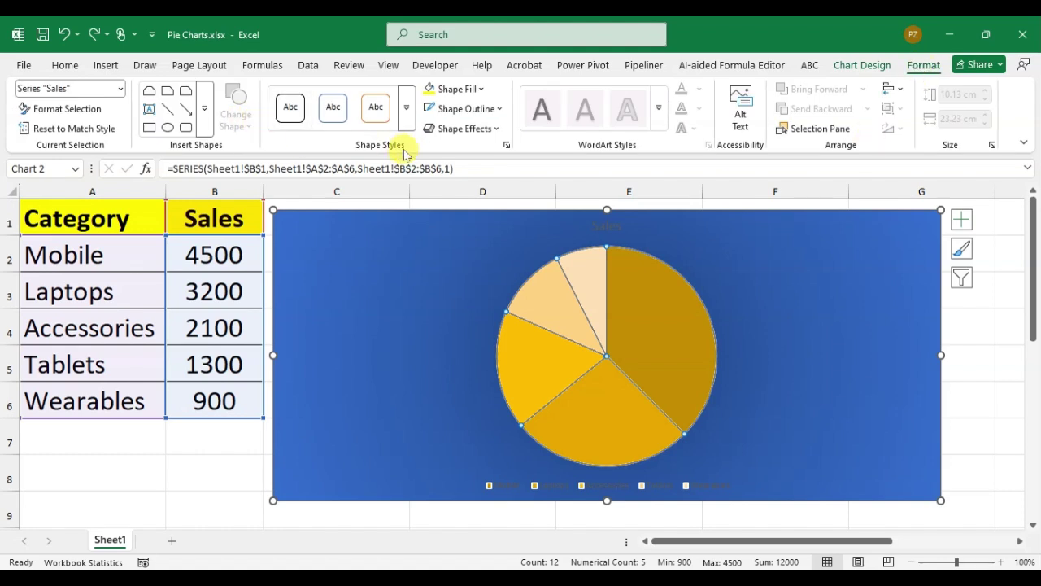
pyautogui.click(501, 109)
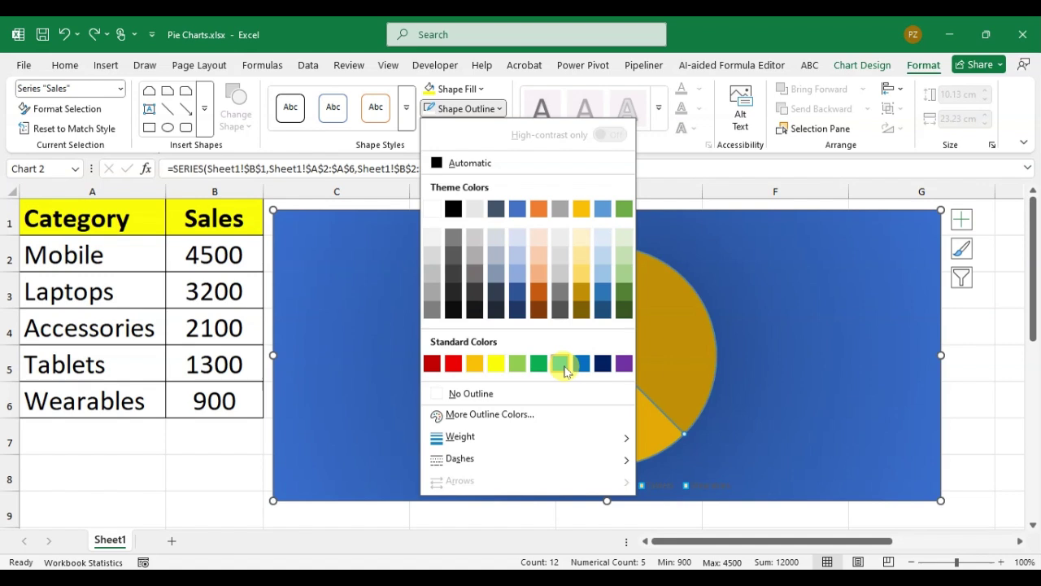
pyautogui.click(496, 366)
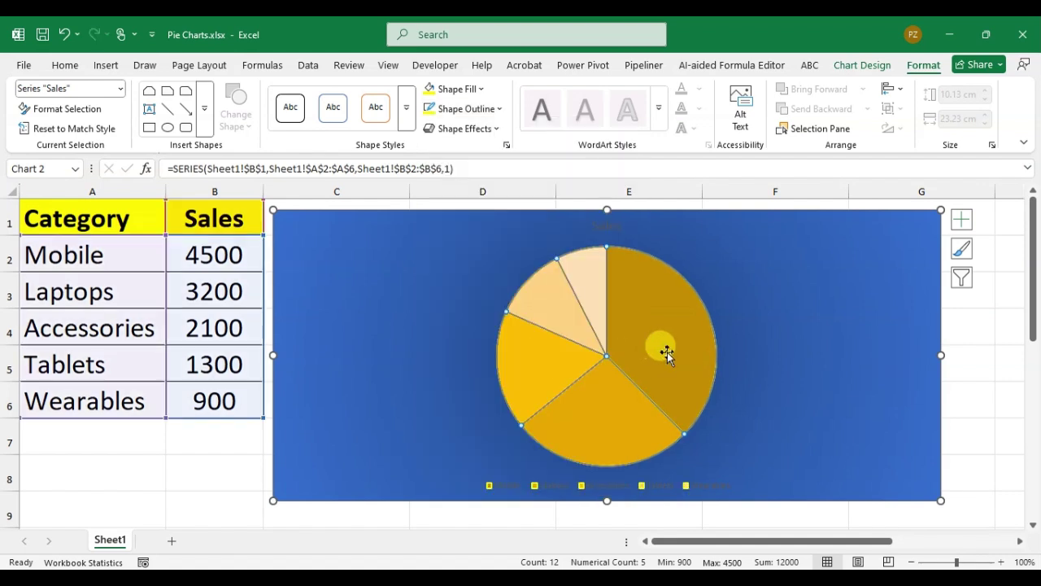
pyautogui.click(675, 349)
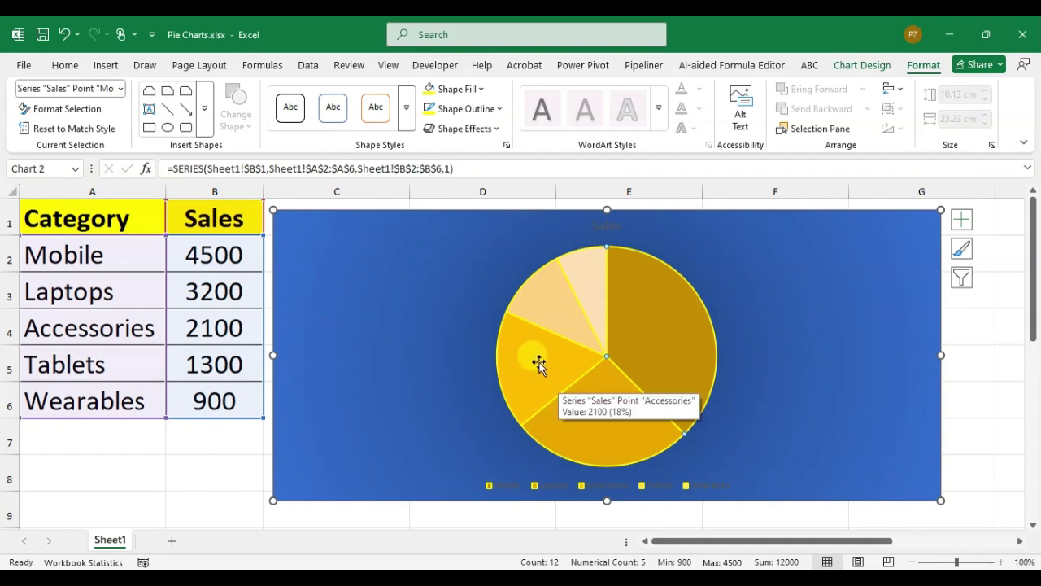
pyautogui.moveTo(556, 407)
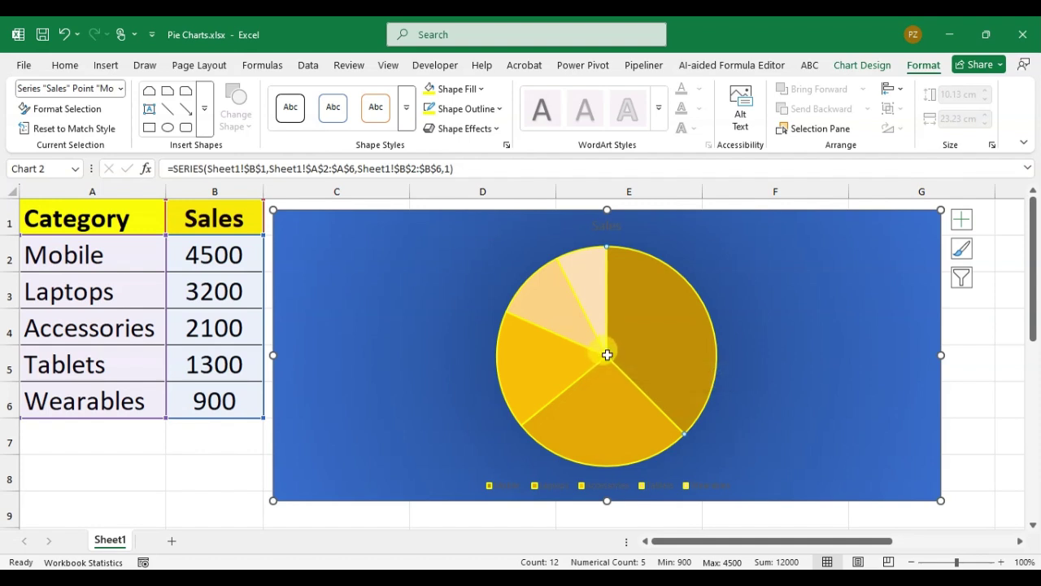
pyautogui.click(804, 329)
# Apply the Preset 1 shape effect to all slices of the Sales series
pyautogui.click(605, 358)
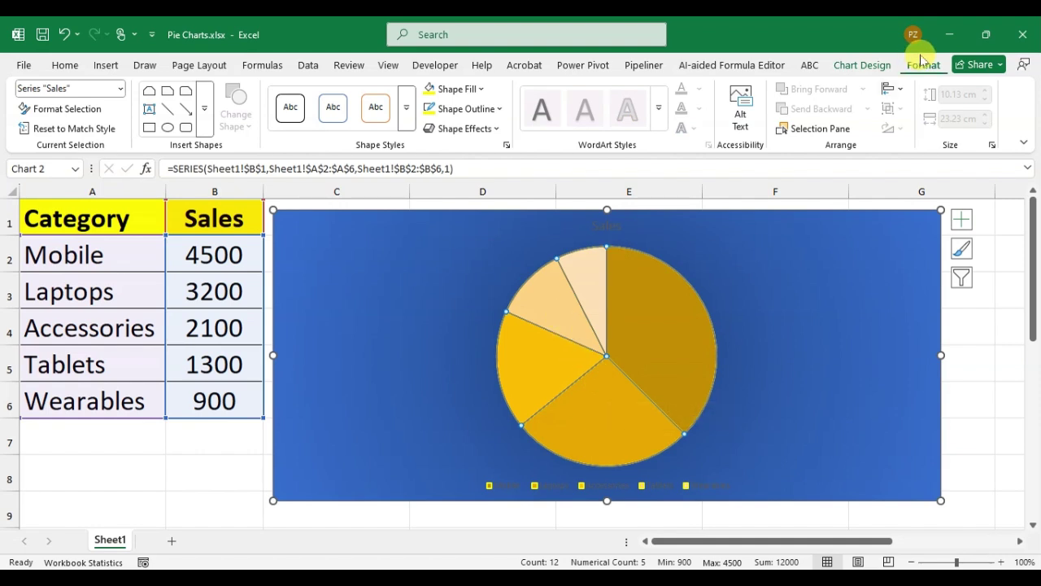
pyautogui.click(479, 130)
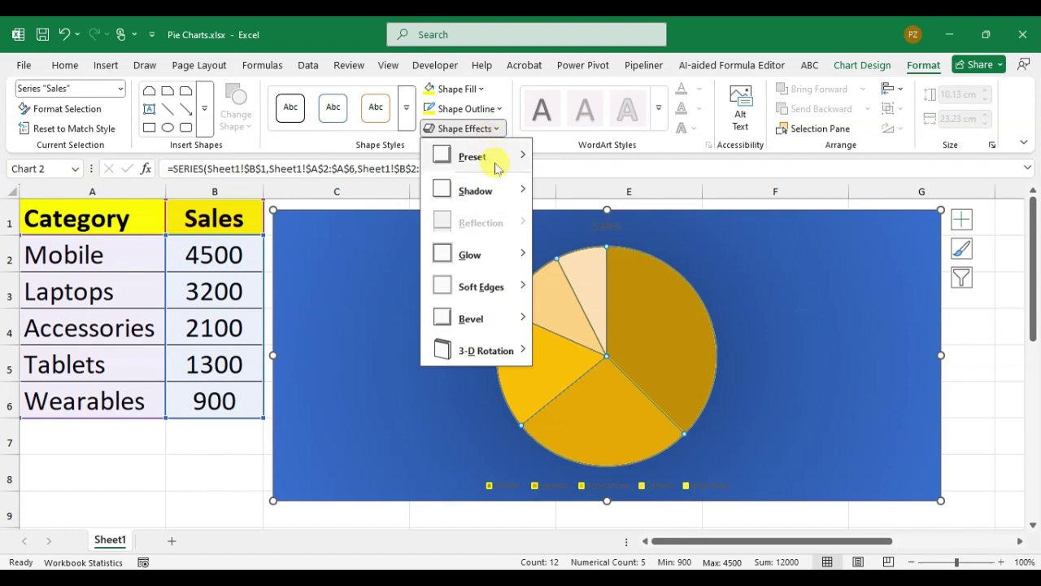
pyautogui.moveTo(496, 166)
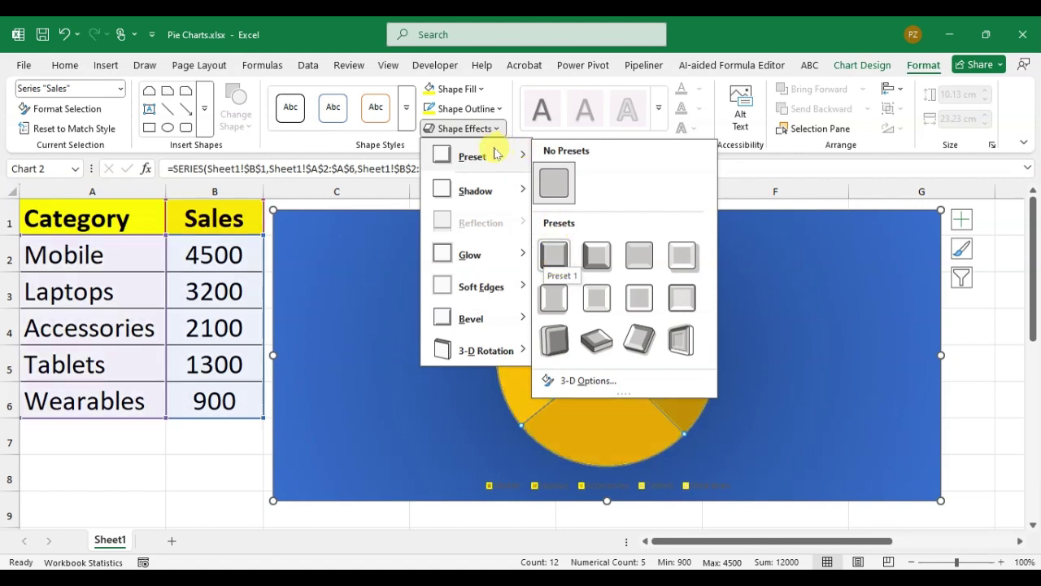
pyautogui.click(555, 257)
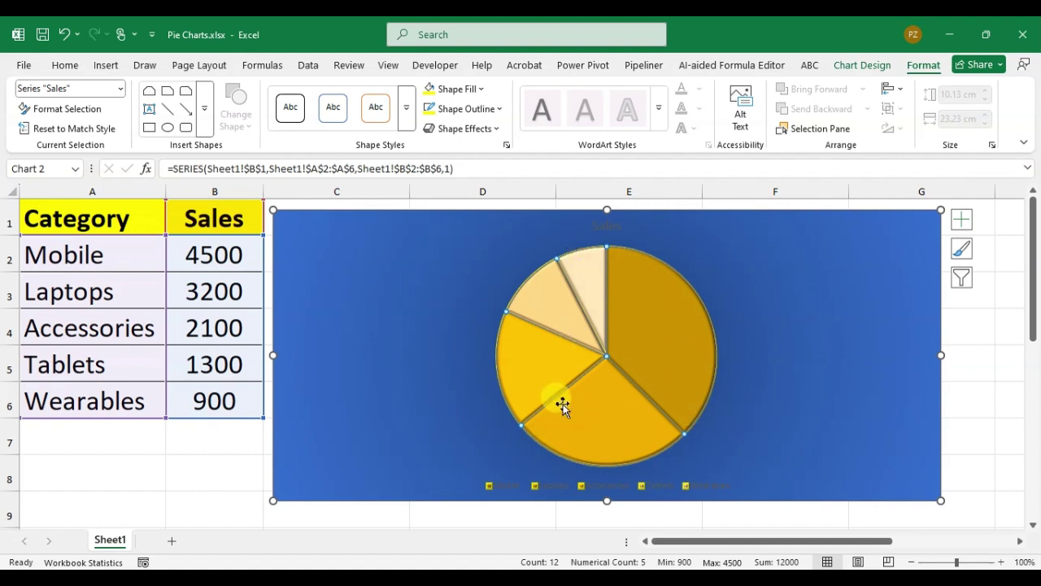
# Replace the chart area's blue gradient with a solid fill in the standard yellow color
pyautogui.click(388, 279)
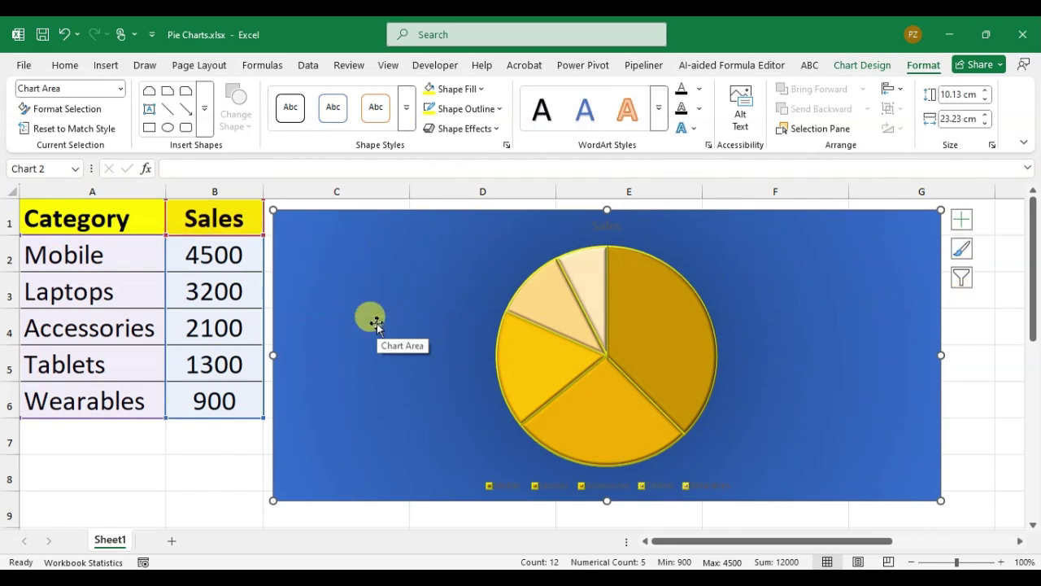
pyautogui.click(65, 65)
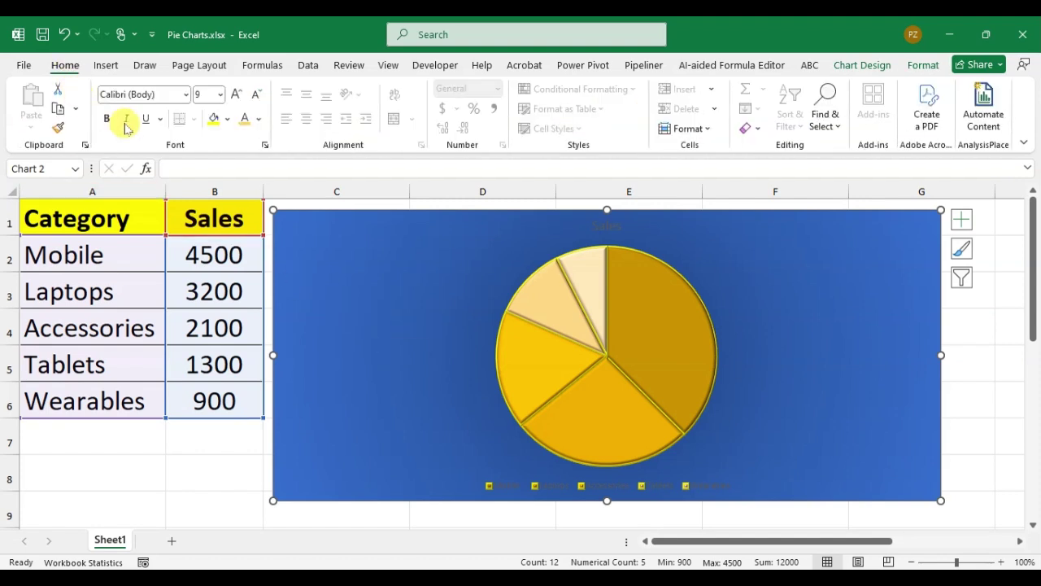
pyautogui.click(228, 120)
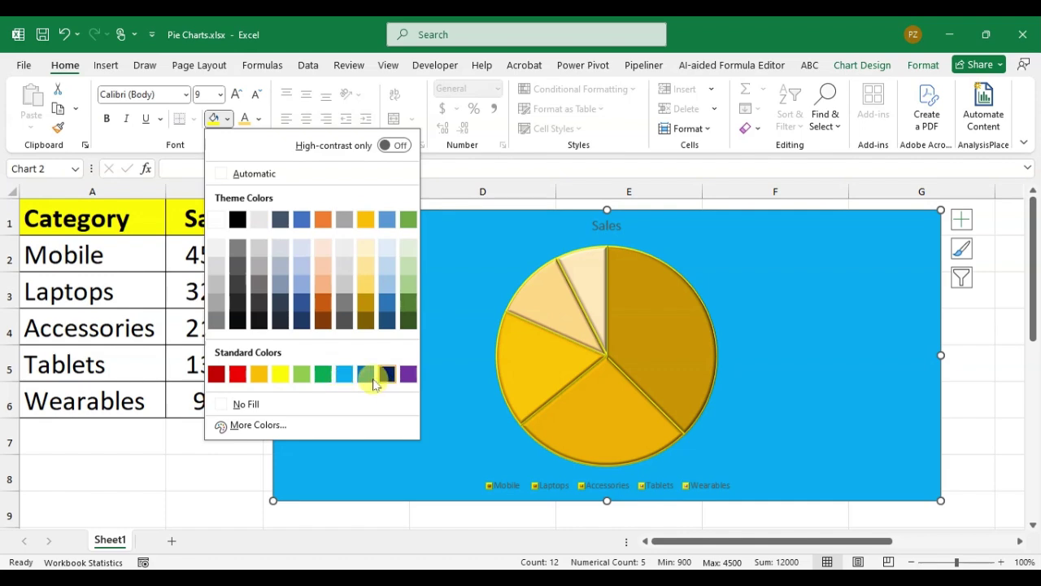
pyautogui.click(280, 373)
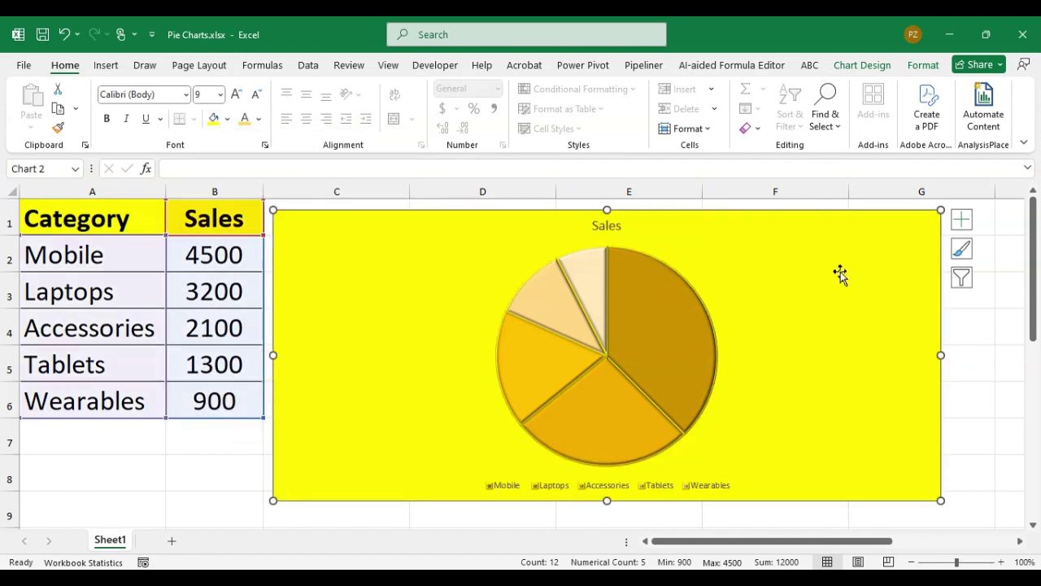
# Narrow the pie chart slightly from its left edge and move it closer to the data table
pyautogui.moveTo(272, 354); pyautogui.dragTo(331, 357)
pyautogui.moveTo(857, 294); pyautogui.dragTo(815, 290)
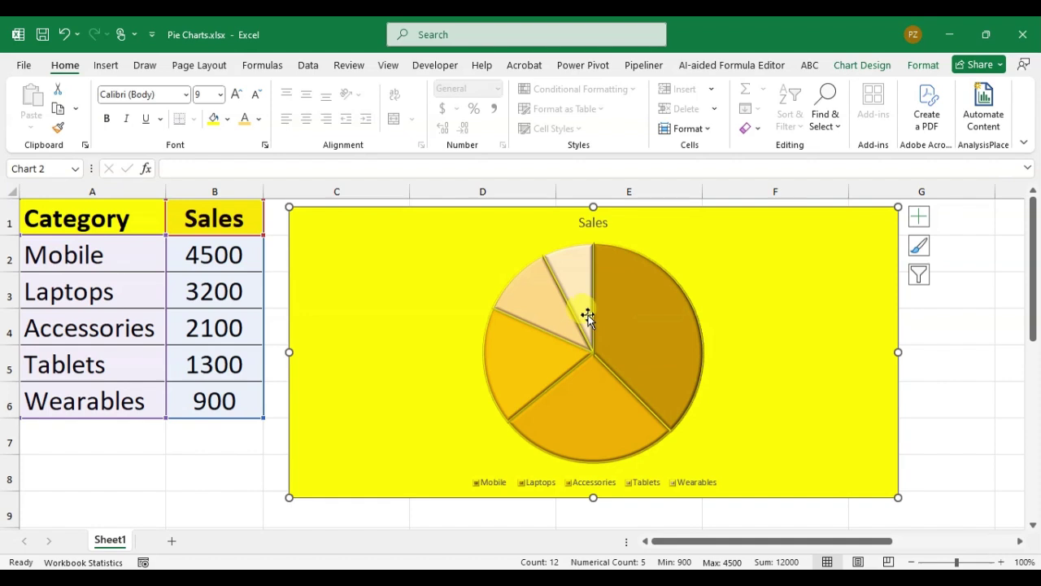
# Recolor the pie slices of the Sales series with the third colorful palette, starting with orange, gold and green
pyautogui.click(598, 355)
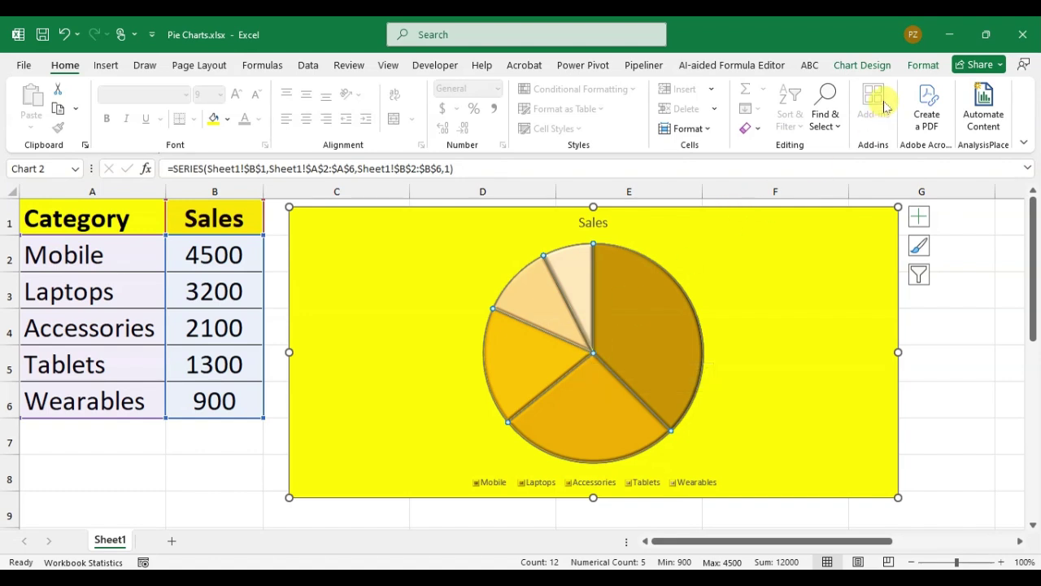
pyautogui.click(862, 66)
pyautogui.click(133, 119)
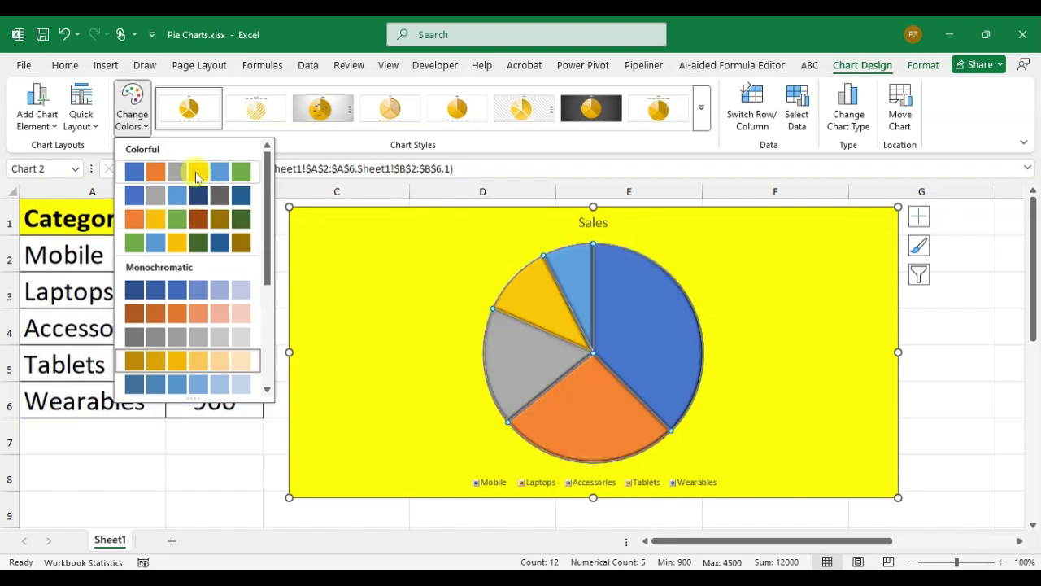
pyautogui.click(202, 231)
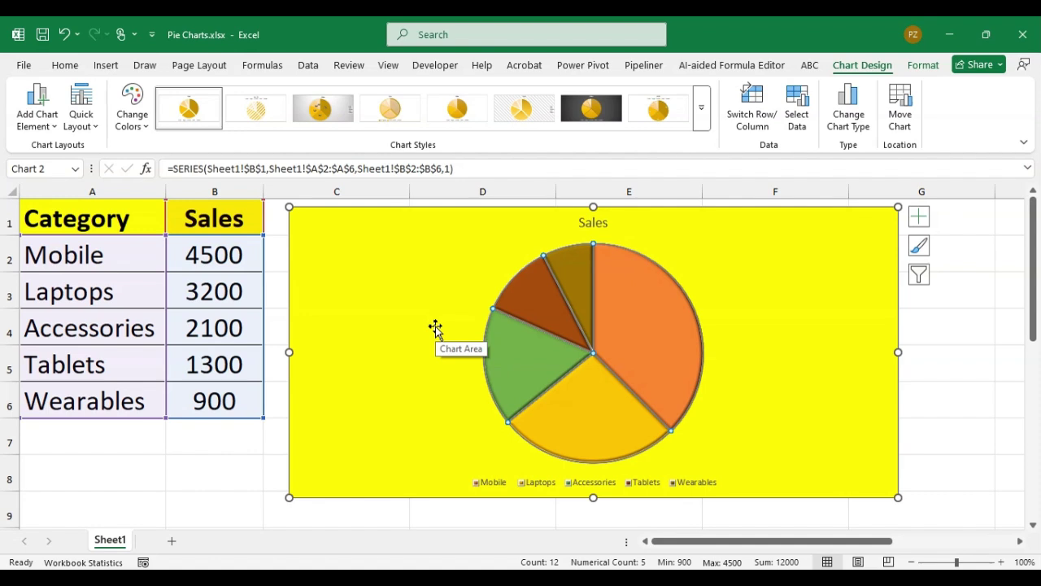
pyautogui.moveTo(700, 349)
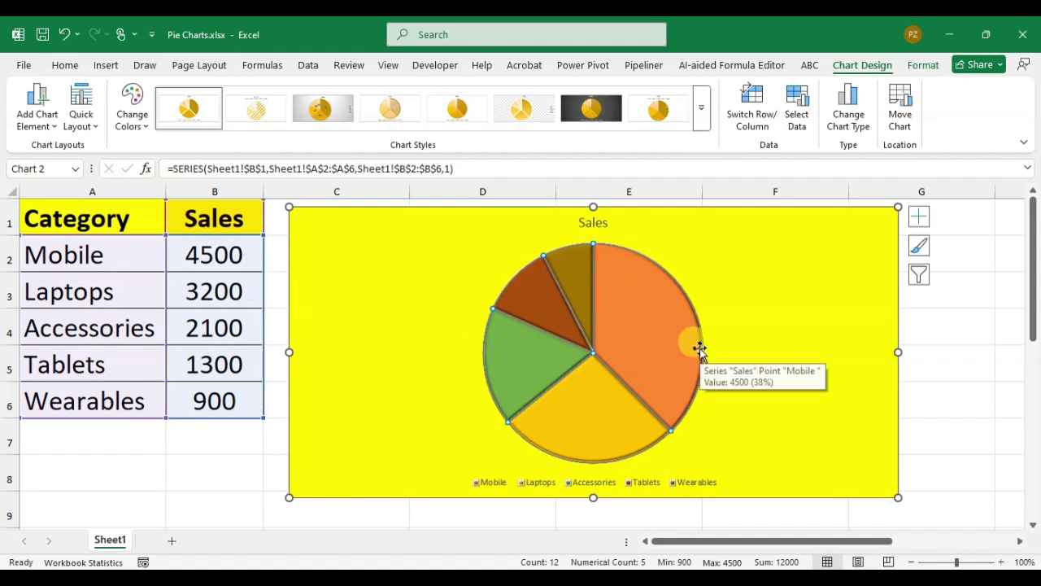